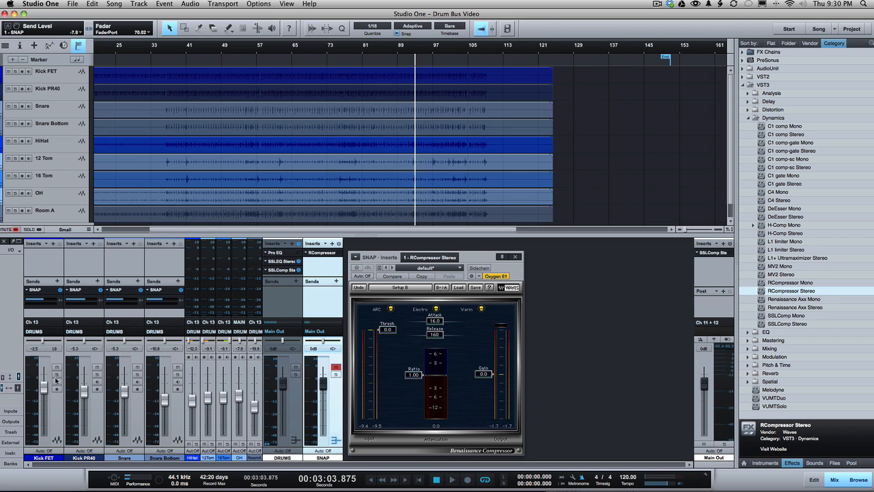
Select the four kick and snare channels feeding the SNAP bus, then select the SNAP bus channel itself.
left_click(55, 401)
left_click(177, 416, "shift")
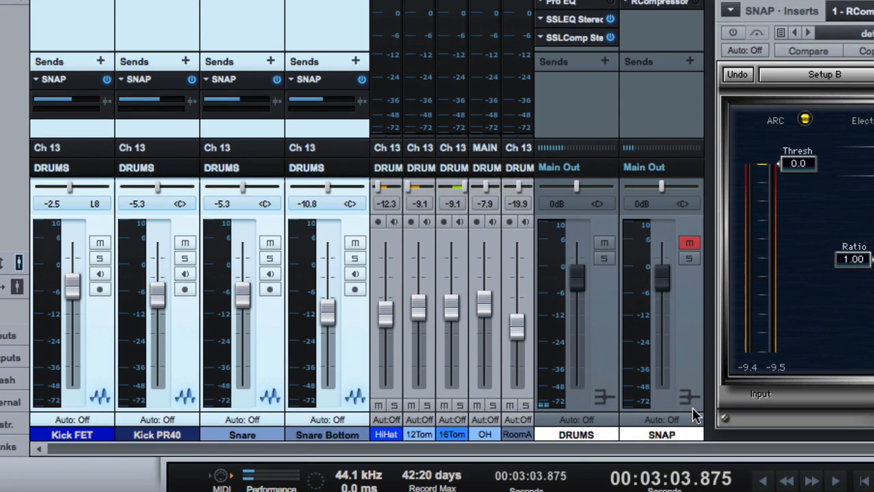
left_click(693, 424)
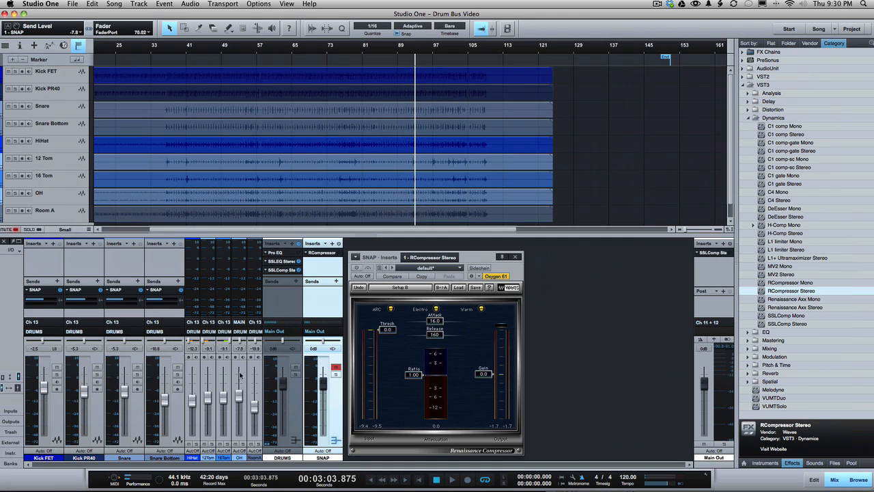
Audition the SNAP bus soloed, compare it with the DRUMS bus soloed, and return to SNAP soloed before stopping playback.
left_click(335, 374)
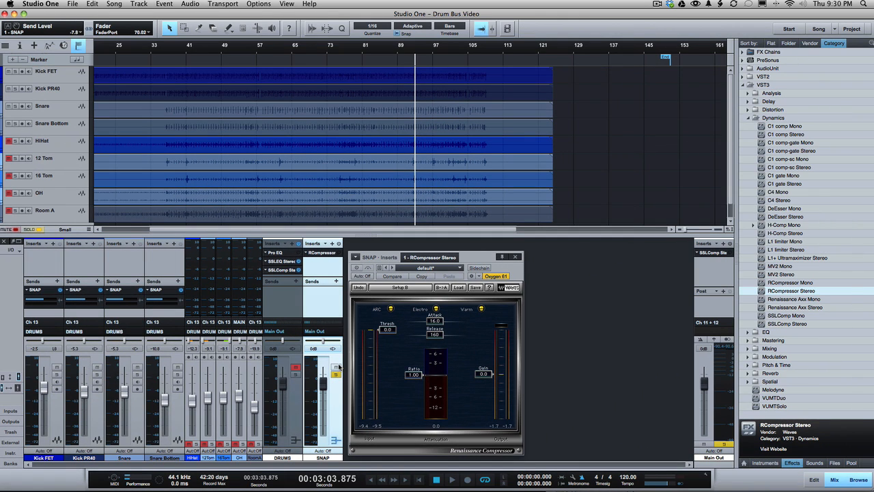
key("space")
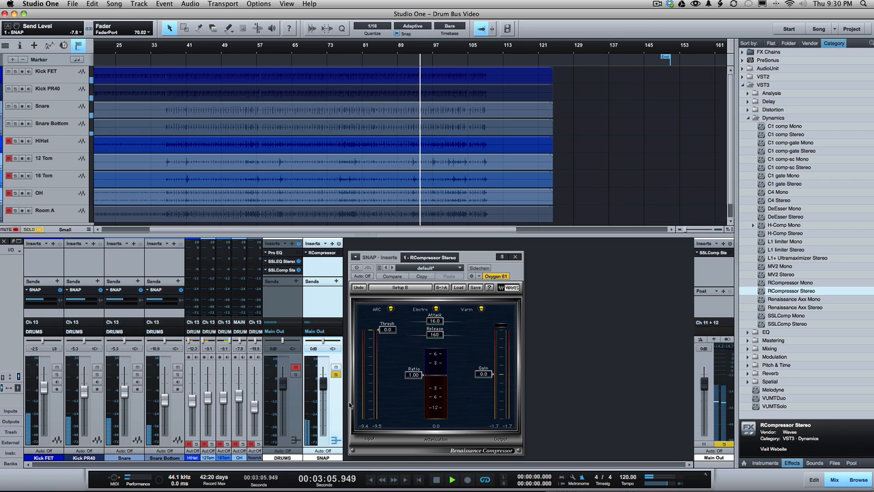
key("space")
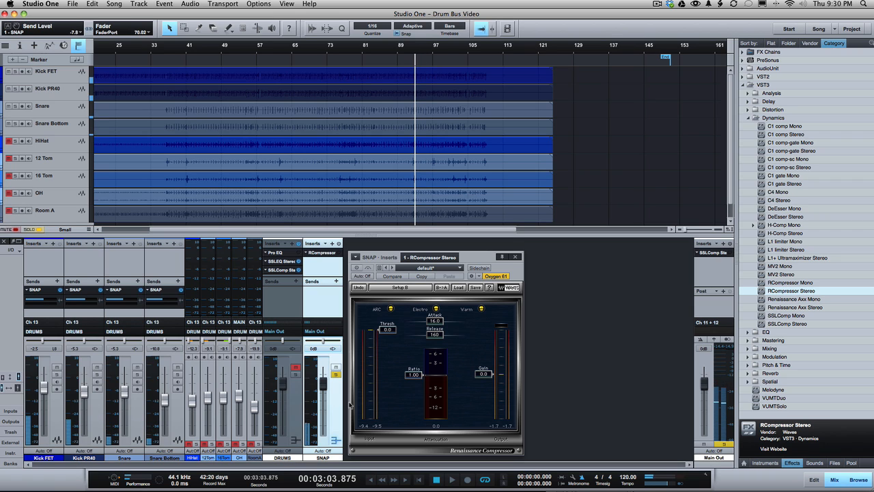
left_click(296, 374)
key("space")
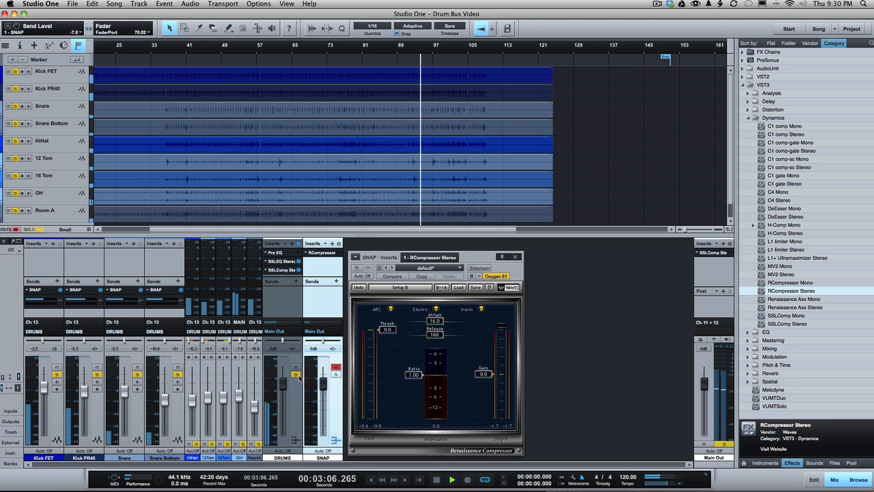
left_click(335, 376)
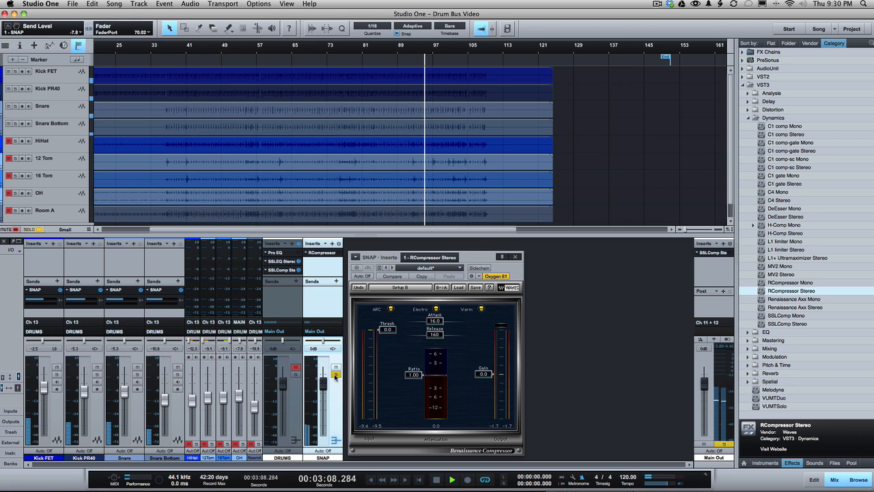
key("space")
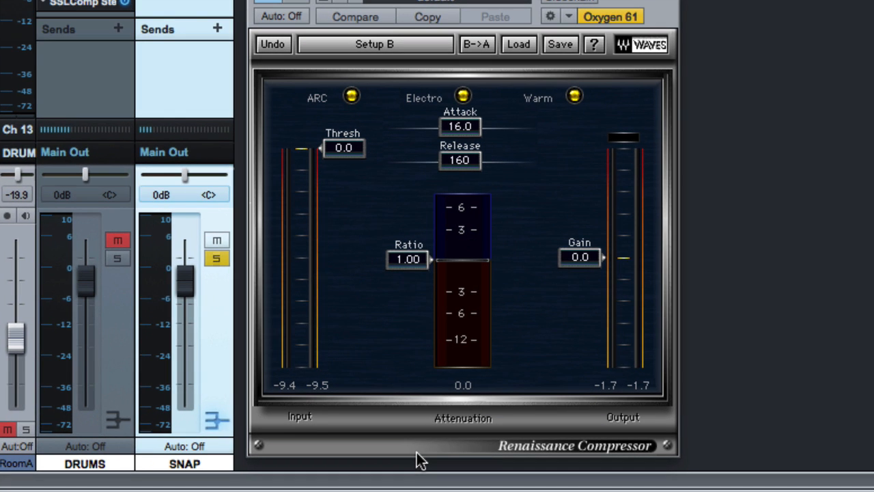
Switch the SNAP compressor from ARC to Manual and set its threshold to -52.0, ratio to 3.20 and gain to 16.3.
left_click(352, 97)
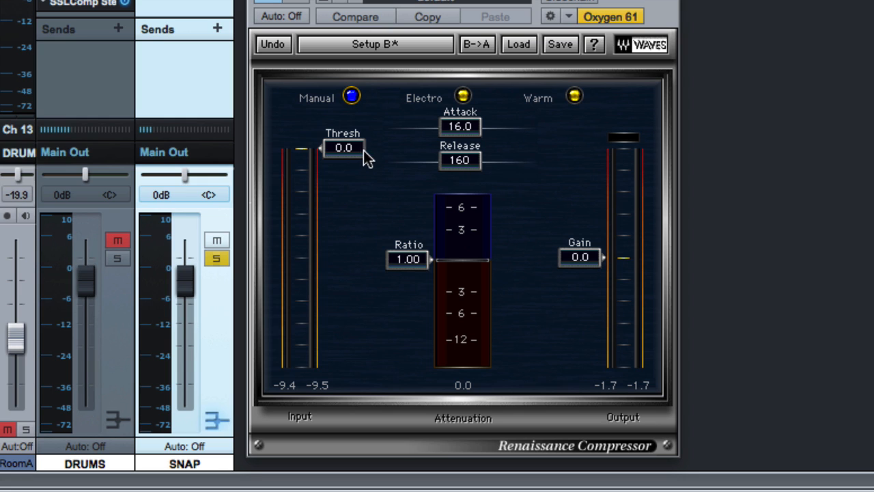
left_click_drag(354, 148, 355, 337)
left_click_drag(427, 254, 427, 288)
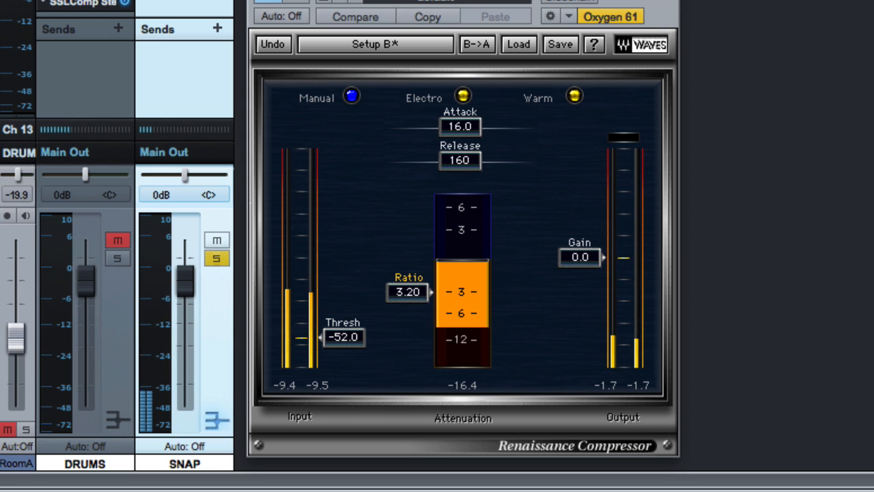
left_click_drag(579, 257, 577, 198)
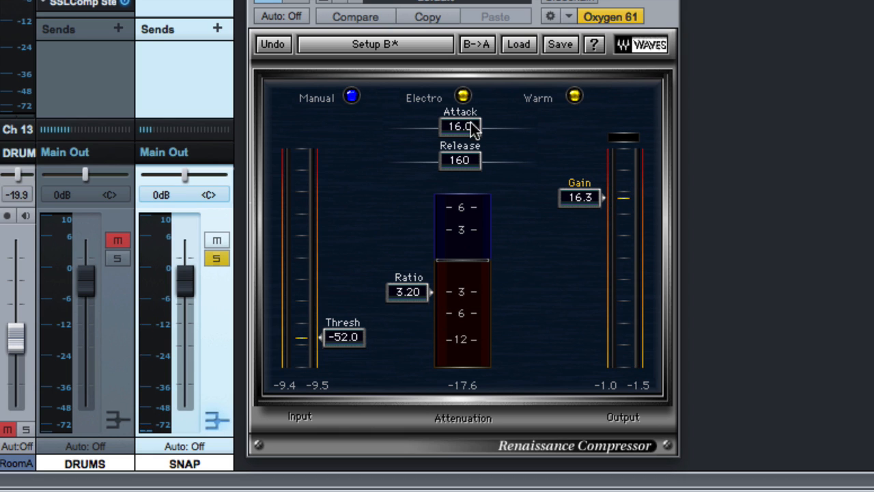
Adjust the SNAP compressor to attack 7.24, release 8.93, threshold -47.8 and ratio 4.93.
left_click_drag(464, 126, 462, 176)
left_click_drag(413, 160, 413, 161)
left_click_drag(355, 338, 355, 332)
left_click_drag(408, 292, 409, 304)
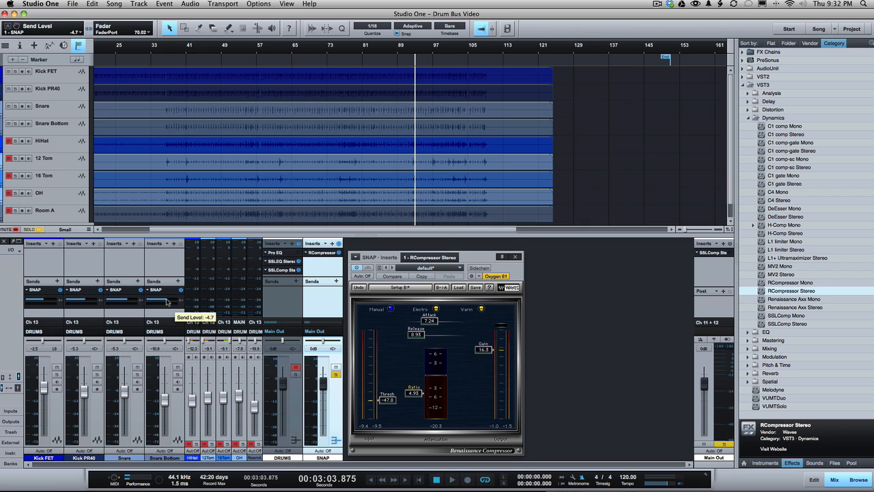
Fine-tune the SNAP compressor's timing during playback, setting the release to 41.4 and the attack to 9.48.
key("space")
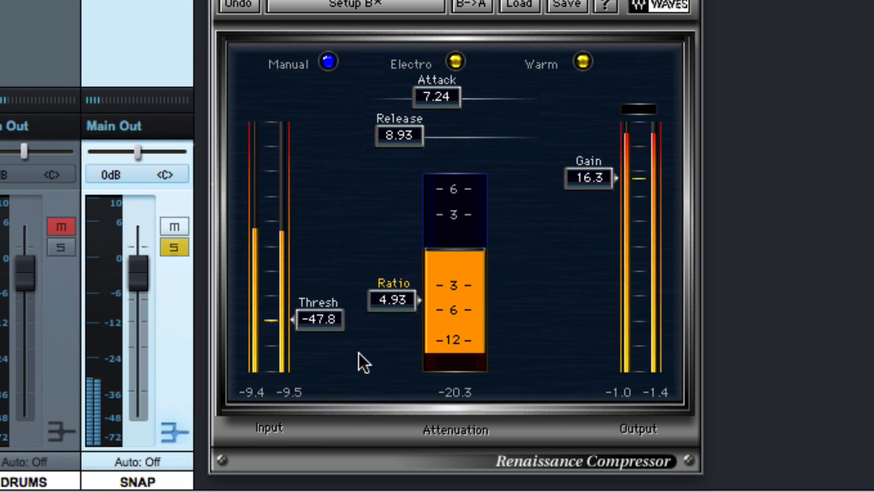
left_click_drag(410, 137, 426, 136)
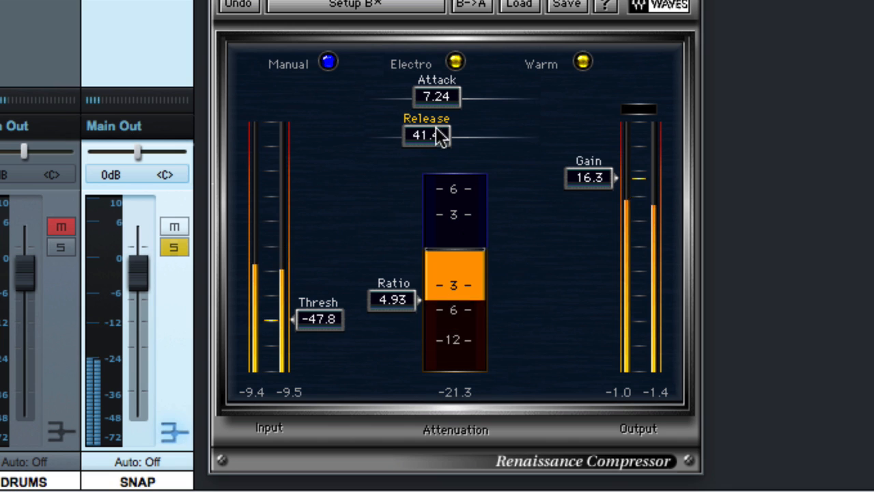
left_click_drag(455, 98, 459, 98)
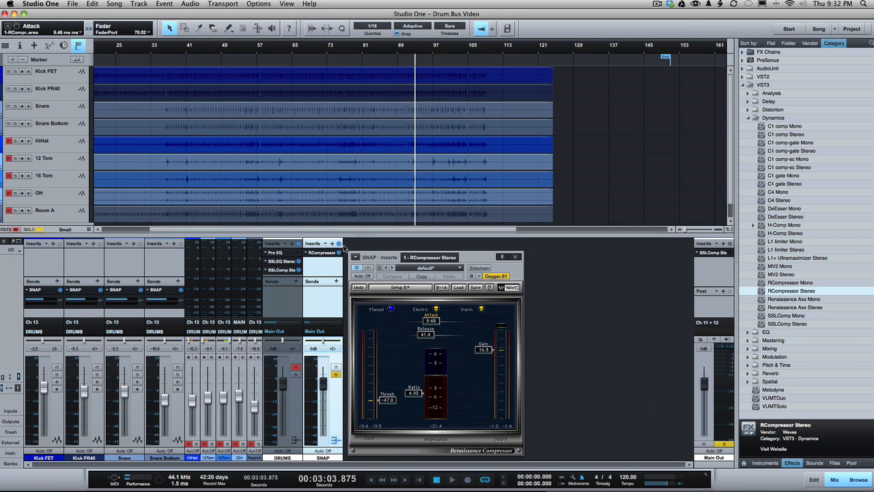
Play the soloed SNAP bus with its compressor bypassed and again with it enabled to compare the sound.
key("space")
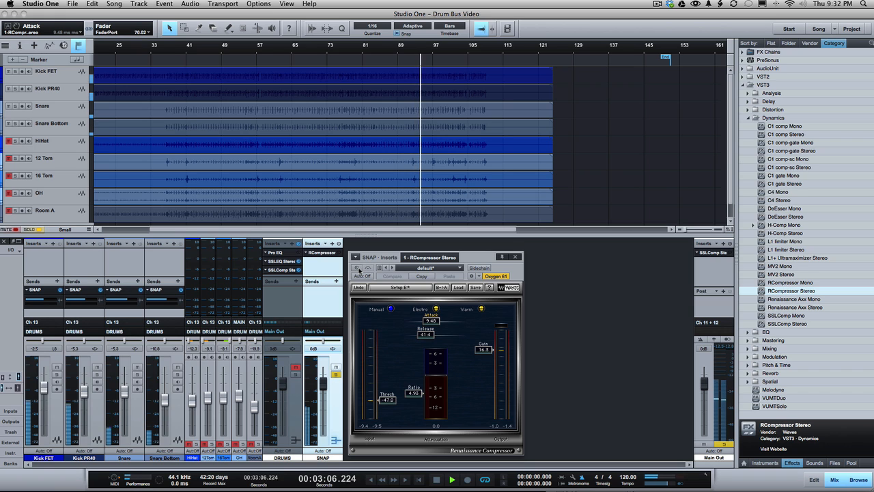
key("space")
key("space")
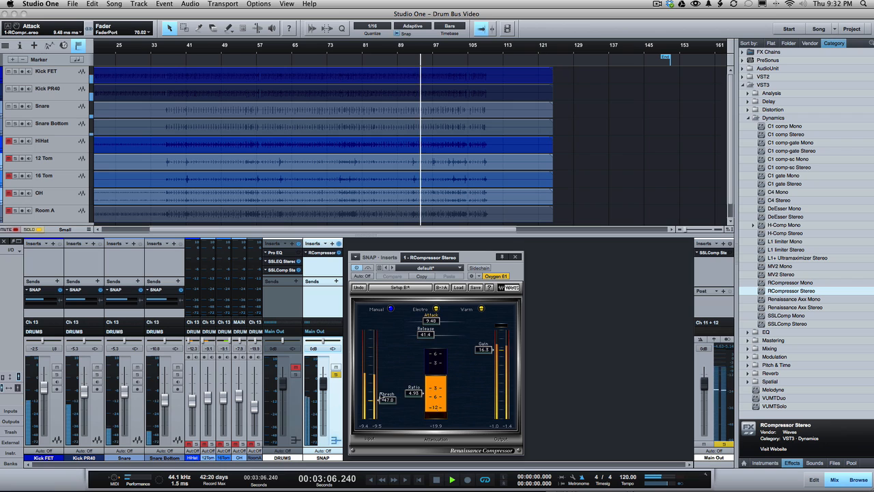
key("space")
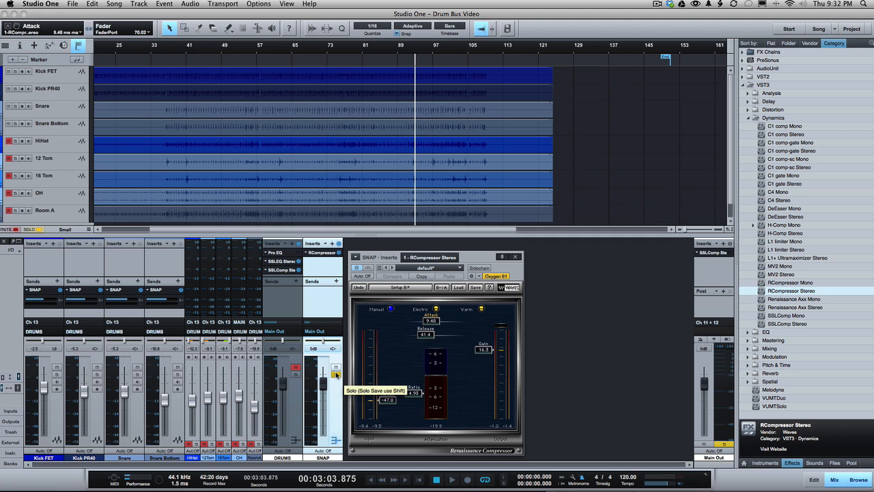
Clear the solos on the DRUMS and SNAP buses and close the DRUMS inserts window.
left_click(295, 374)
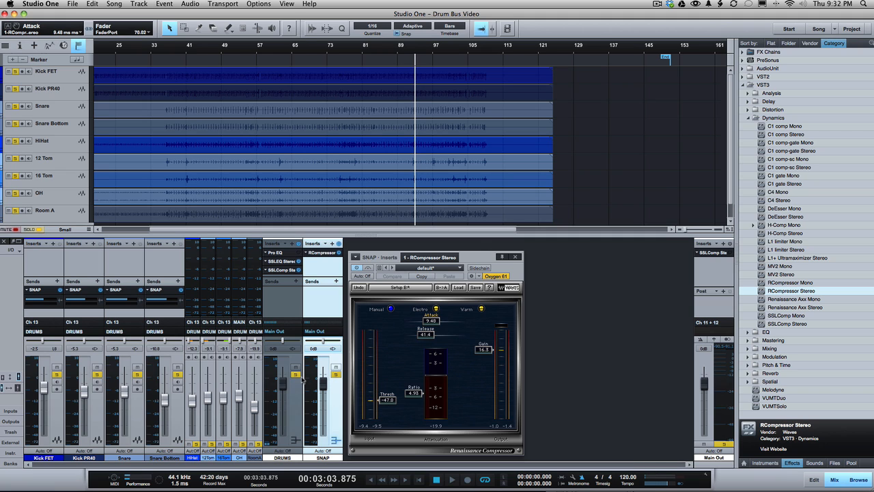
left_click(302, 379)
left_click(295, 374)
left_click(335, 375)
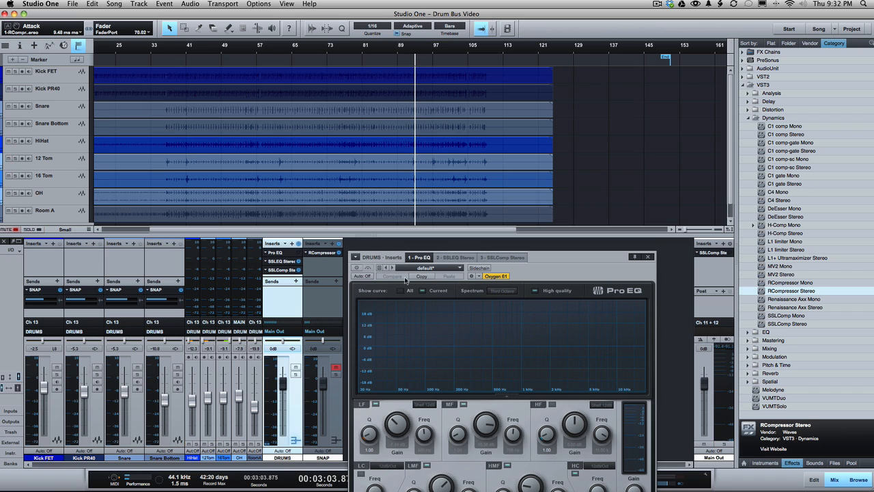
left_click(649, 258)
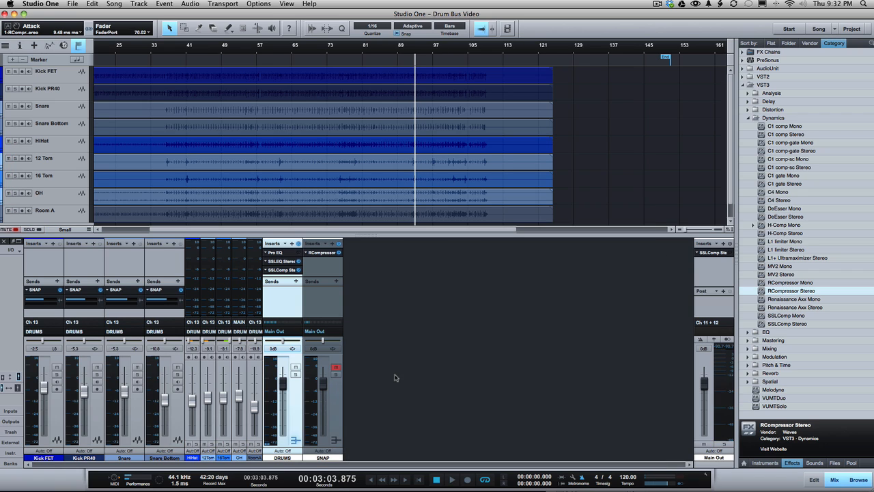
Unmute the SNAP bus, pull its fader fully down, and blend it in during playback up to -5.6 dB.
left_click(336, 368)
left_click_drag(325, 385, 333, 468)
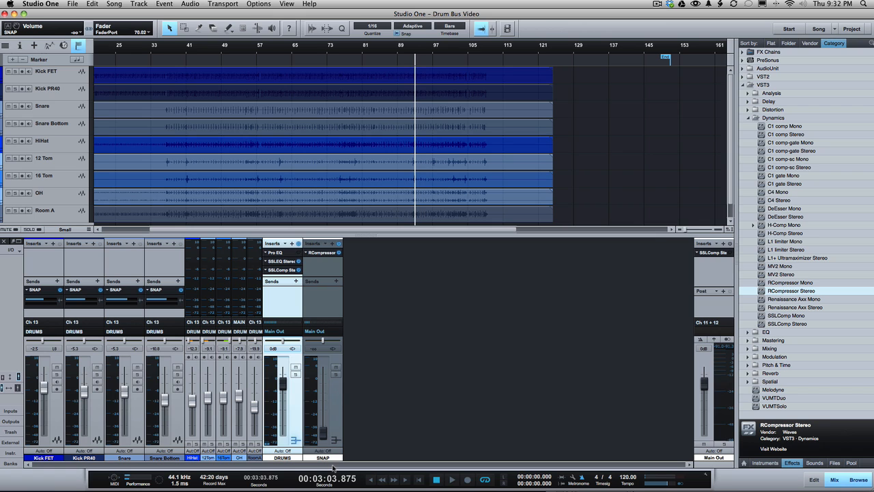
key("space")
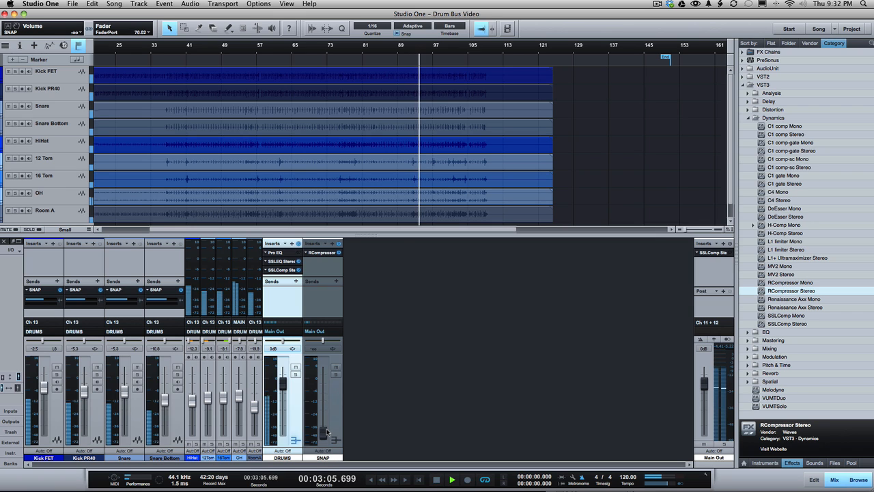
left_click_drag(327, 433, 328, 391)
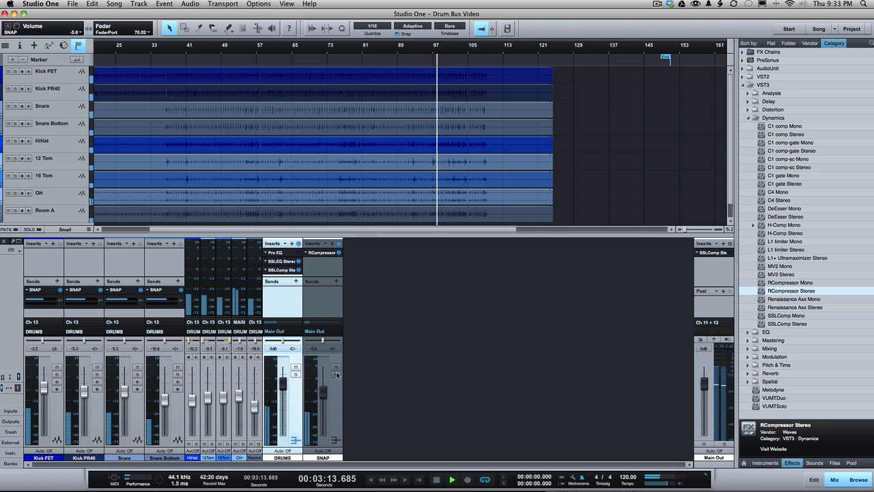
Audition the SNAP bus soloed, mute it to hear the drums without it, and stop playback.
left_click(336, 374)
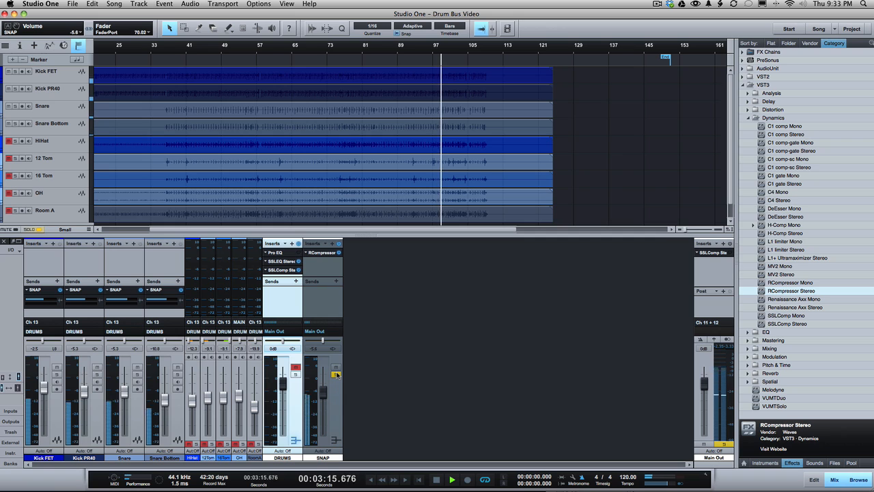
left_click(336, 368)
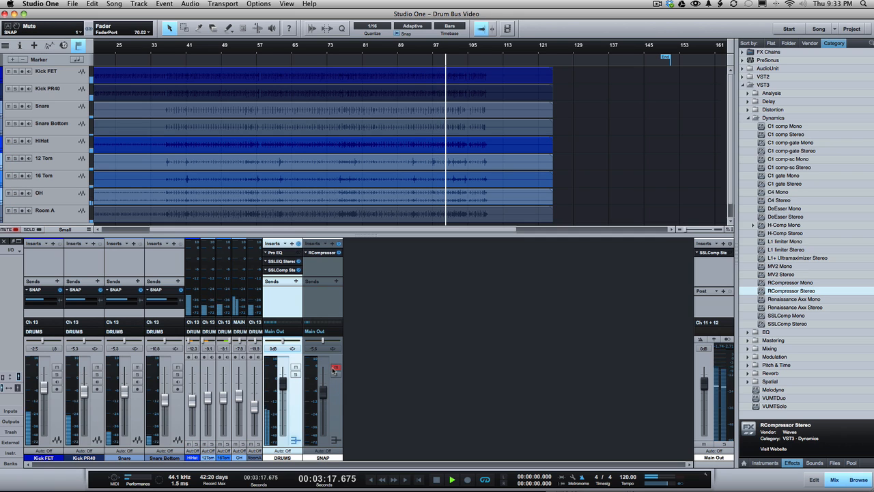
key("space")
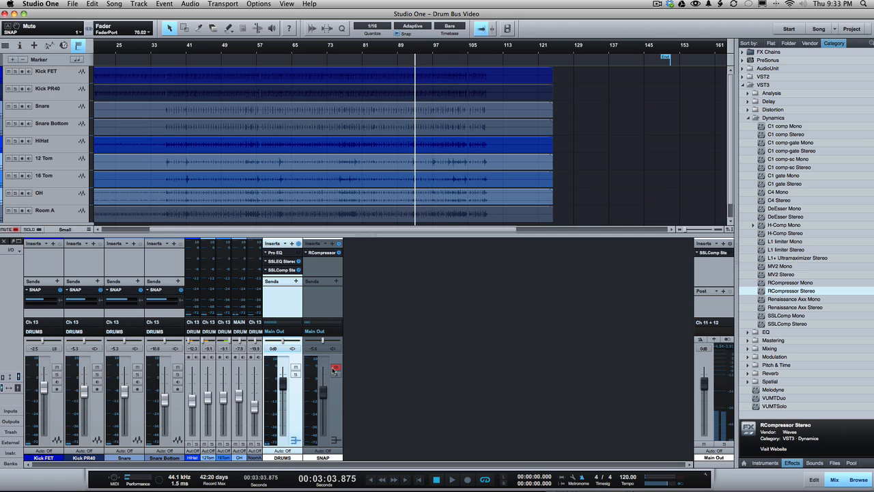